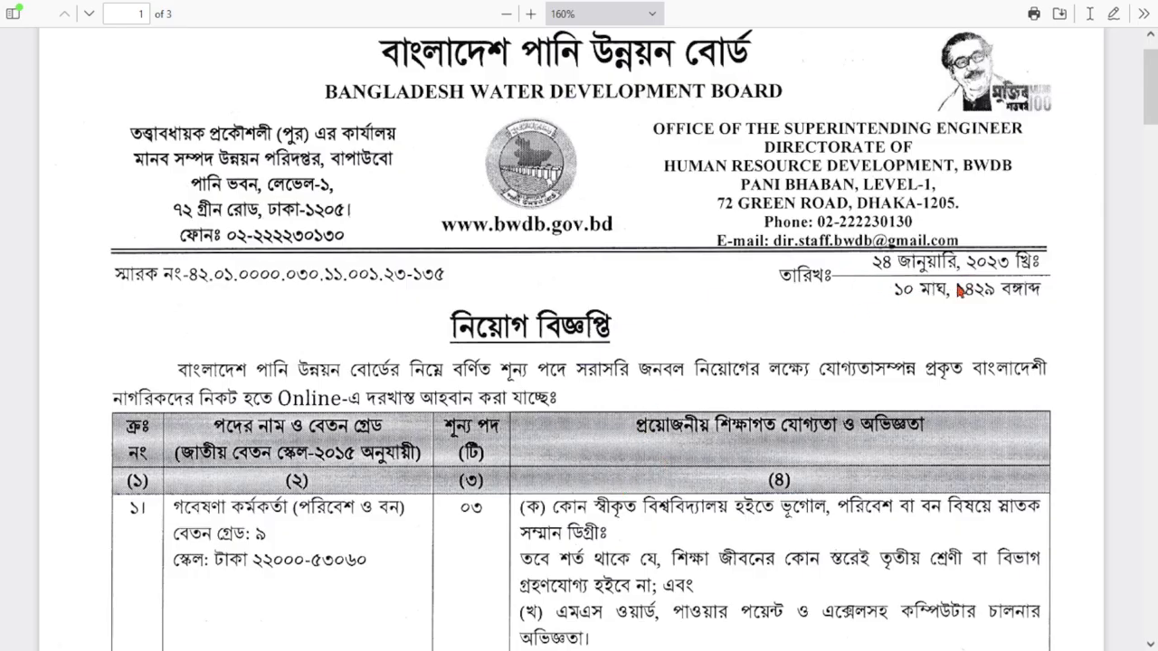
Read the recruitment circular's vacancy table for the posts, pay grades, number of vacancies and required qualifications
scroll(731, 405, "down", 5)
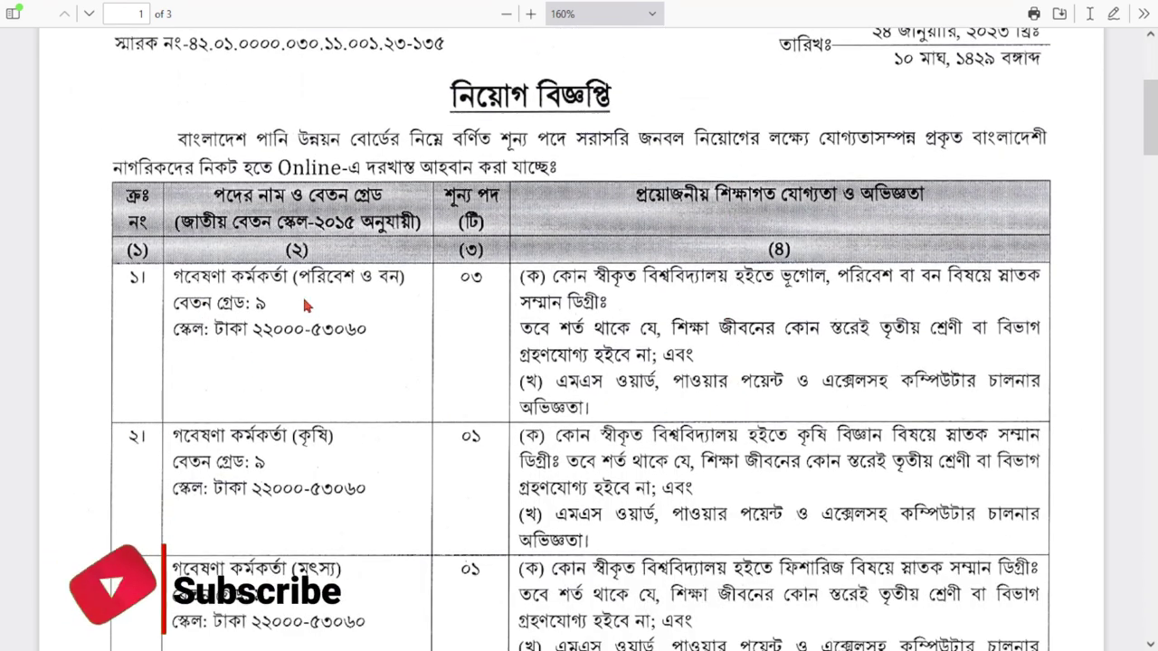
scroll(410, 295, "down", 1)
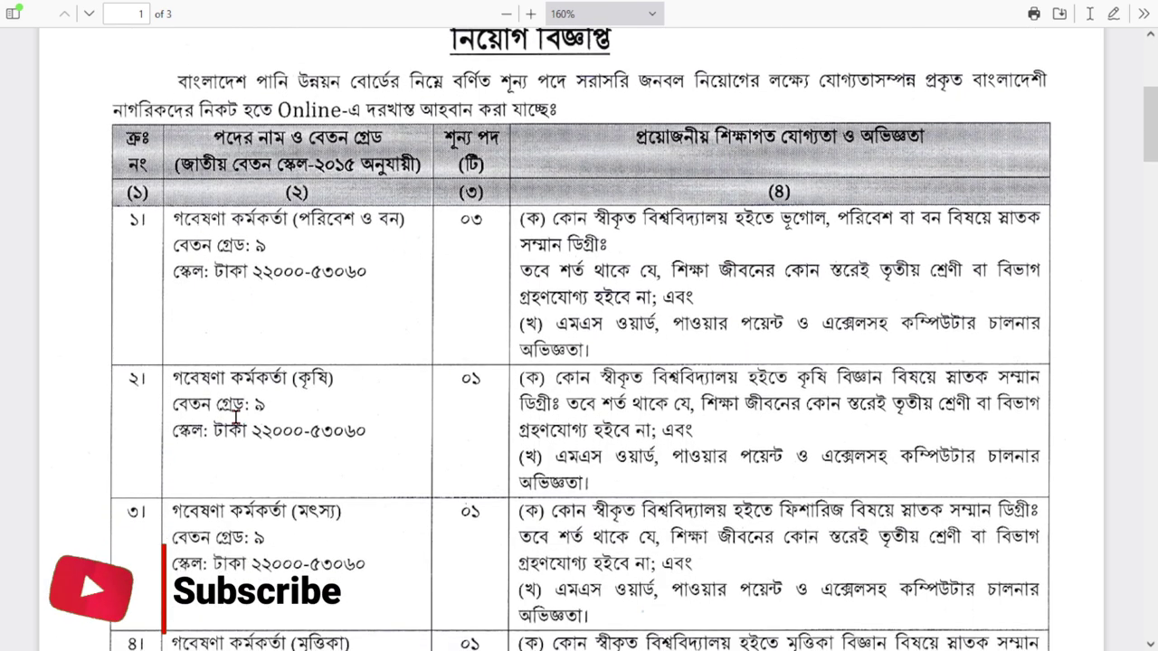
scroll(323, 408, "down", 1)
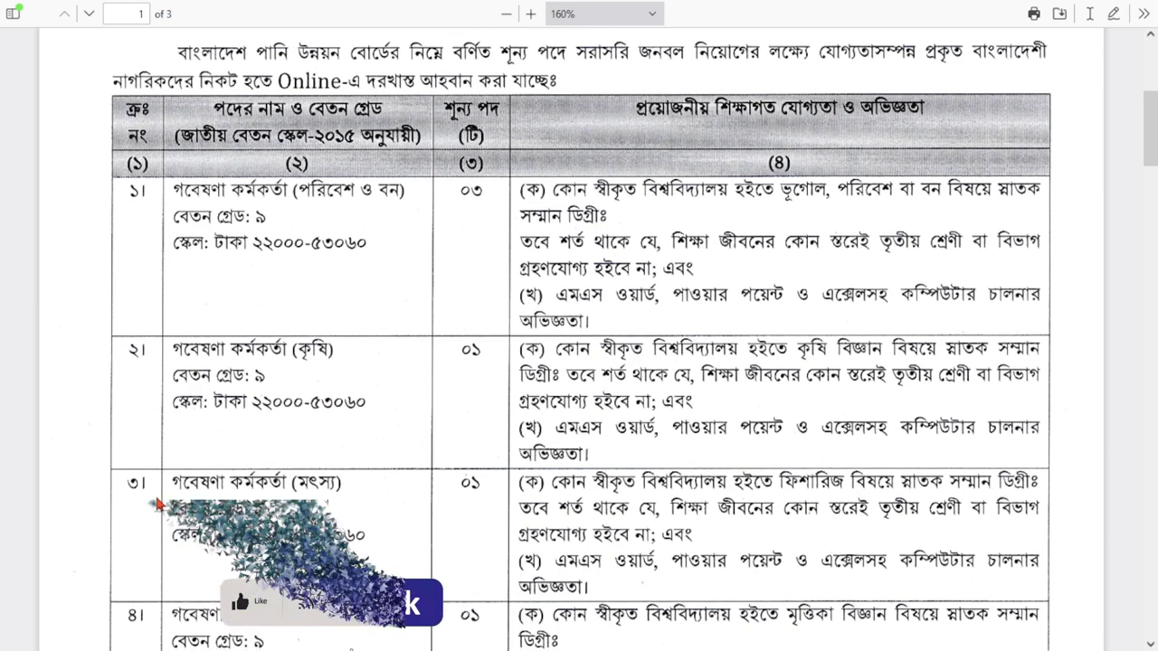
scroll(339, 495, "down", 1)
scroll(339, 495, "down", 1)
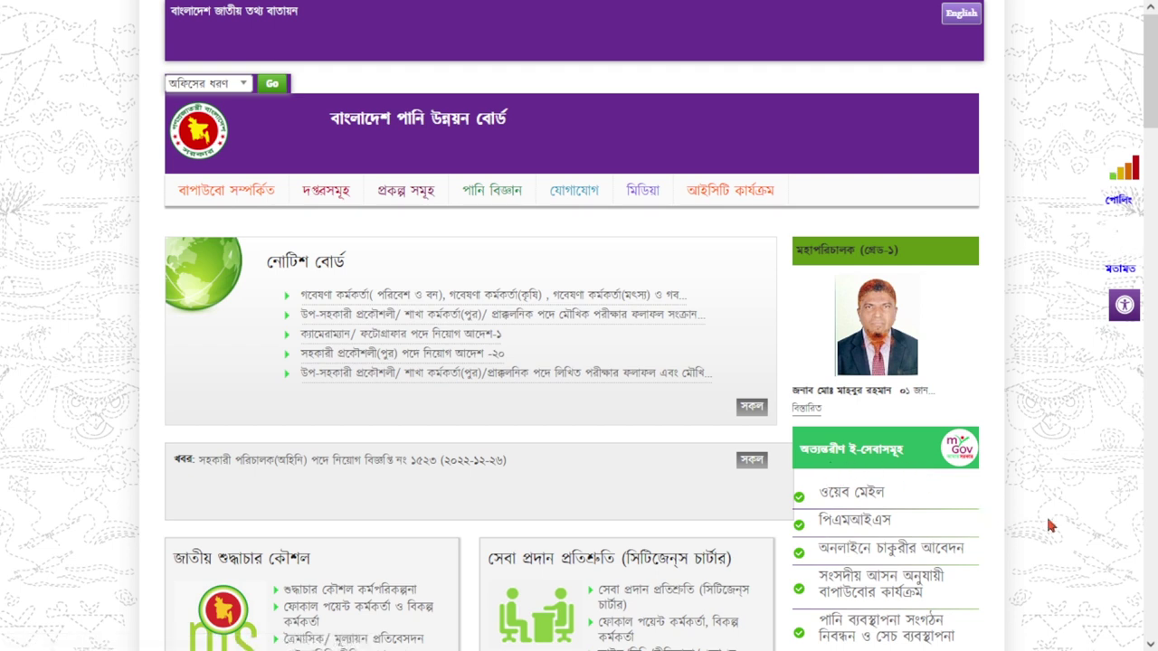
Open the online job application portal from the Water Development Board's e-services list, check the current opportunities and deadlines, and start signing up
left_click(891, 551)
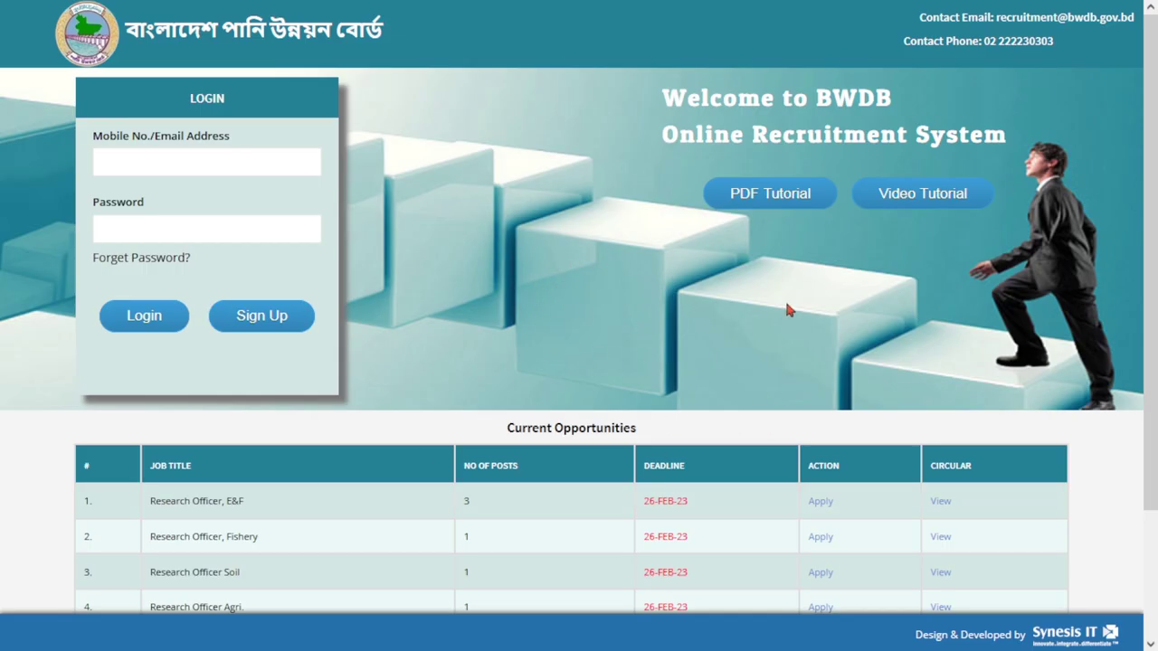
scroll(786, 307, "down", 2)
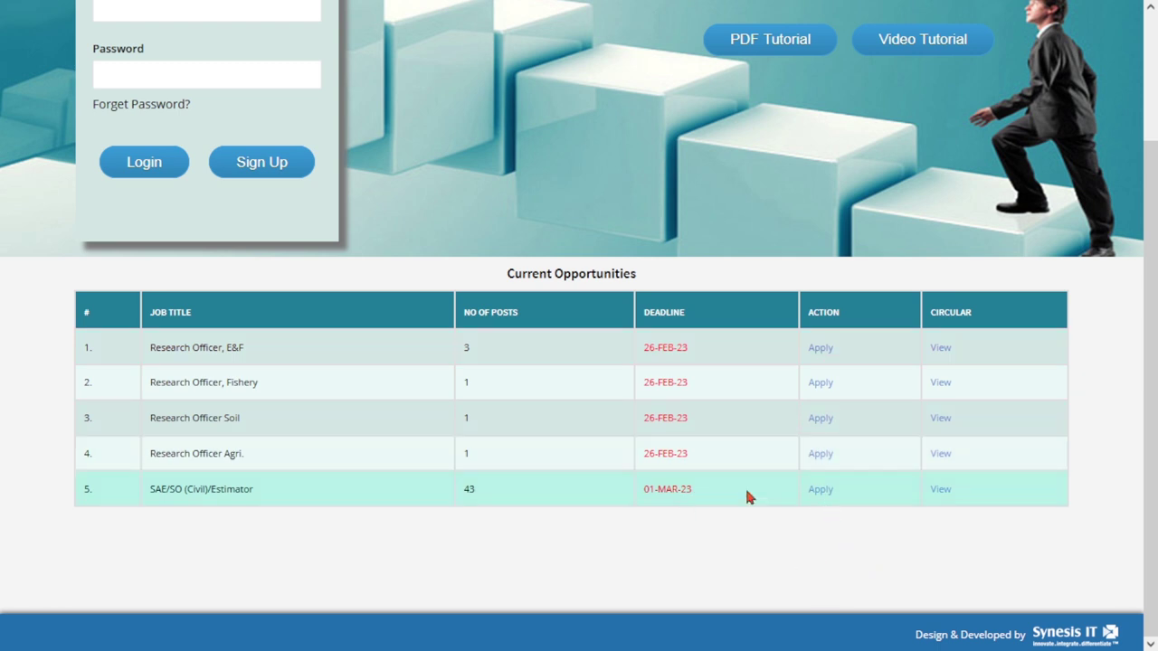
scroll(615, 541, "up", 1)
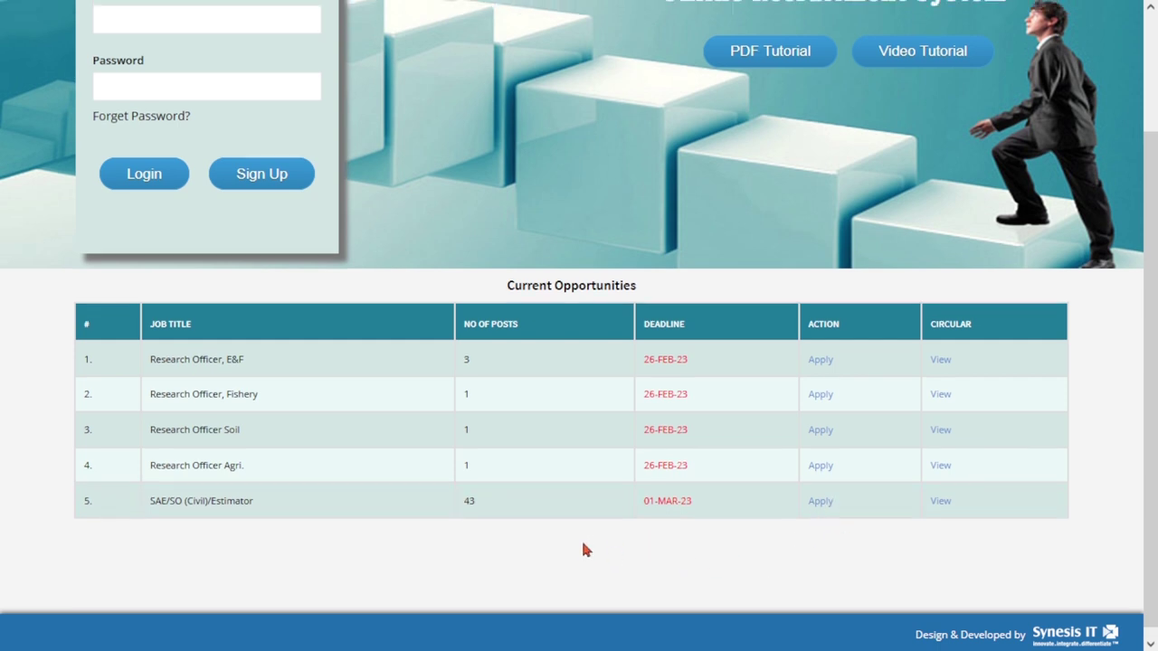
scroll(584, 549, "up", 3)
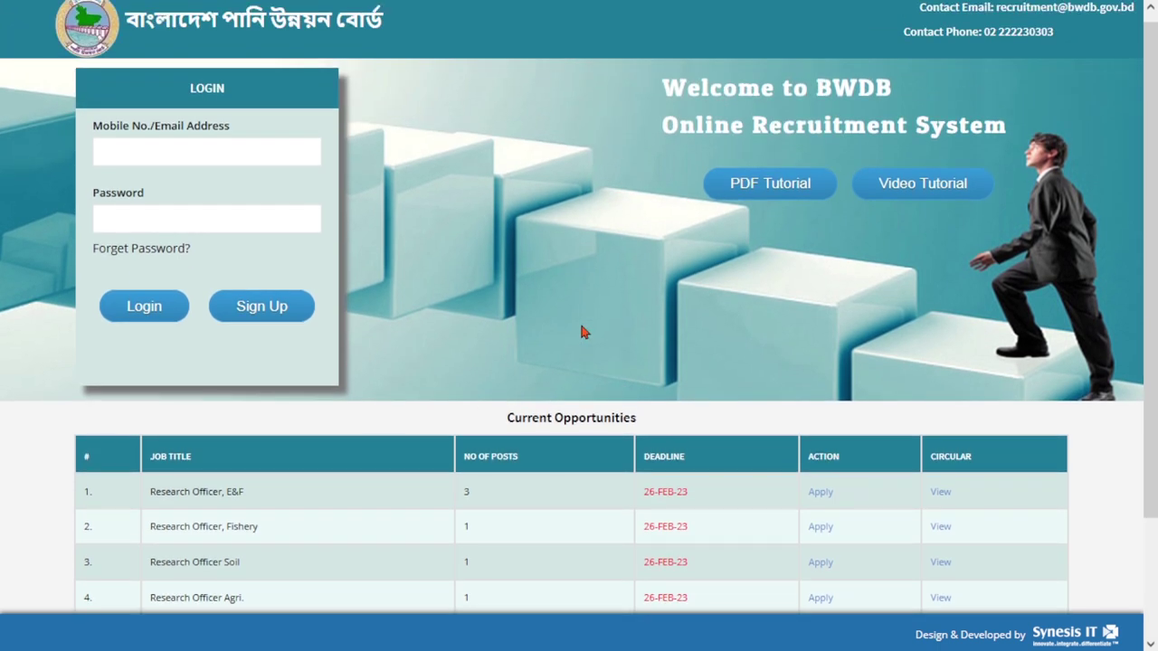
scroll(583, 332, "up", 1)
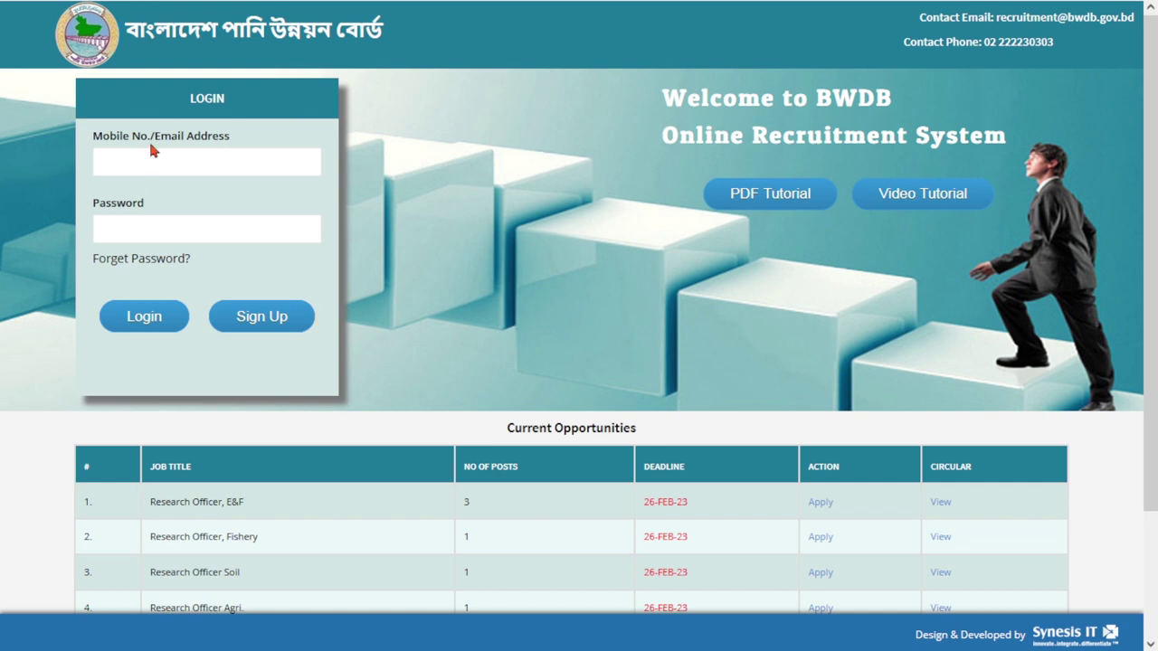
left_click(291, 324)
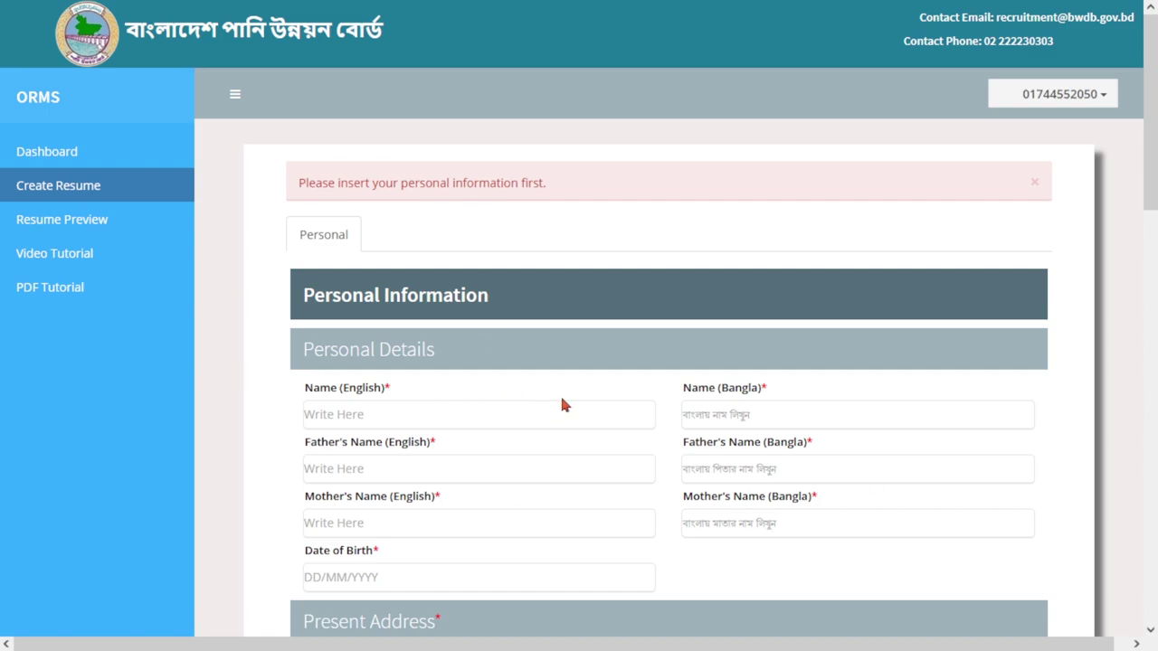
Examine the resume form's personal details, address, computer skills and miscellaneous fields, including the options for current work with BWDB
scroll(567, 400, "down", 3)
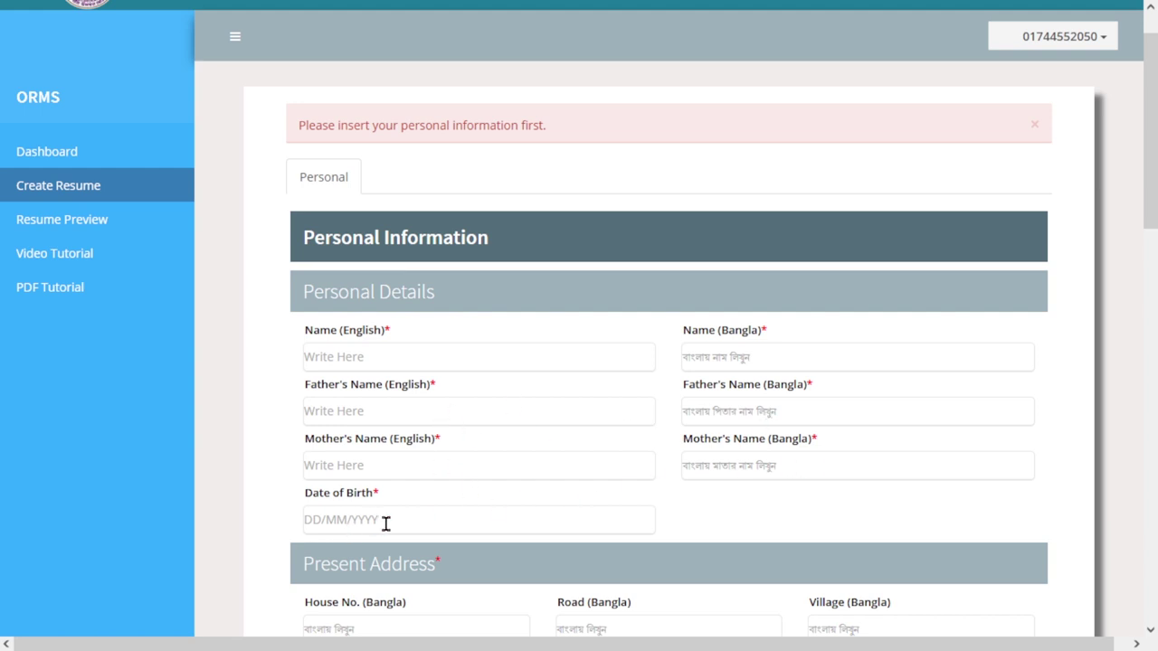
scroll(574, 514, "down", 3)
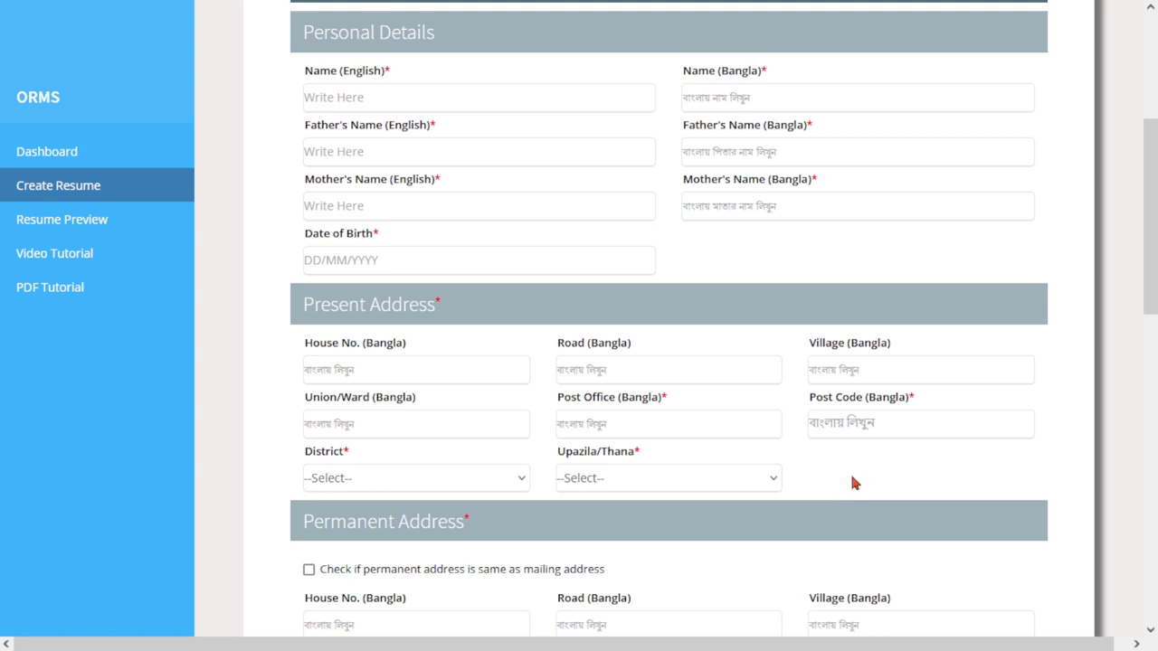
scroll(853, 483, "down", 4)
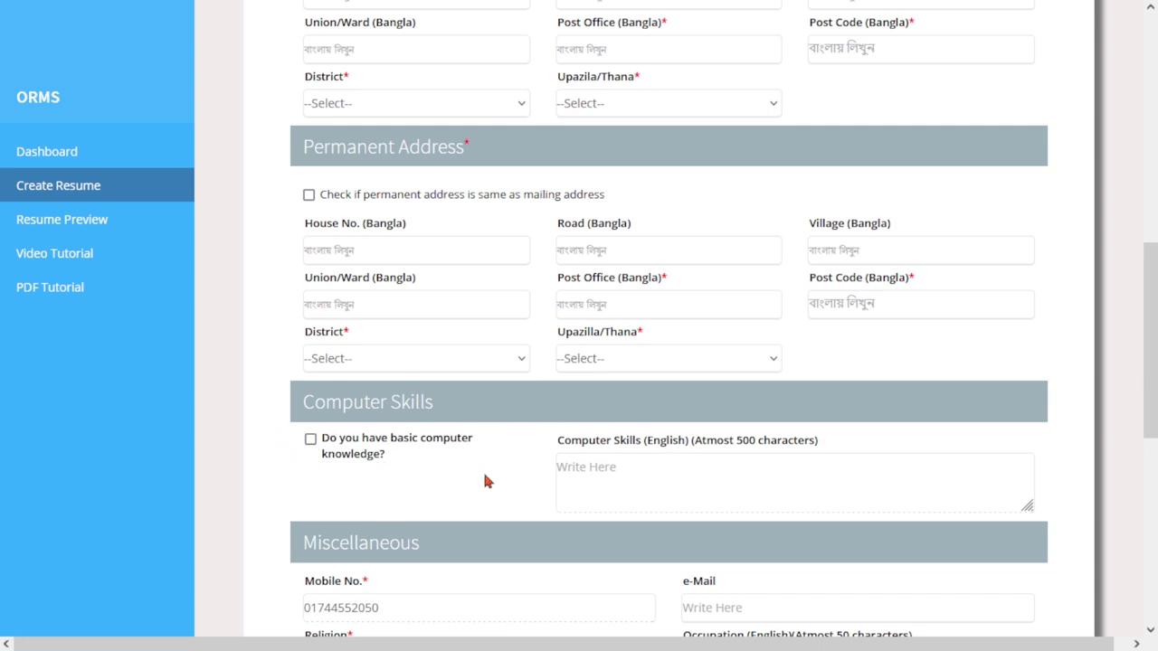
scroll(483, 481, "down", 2)
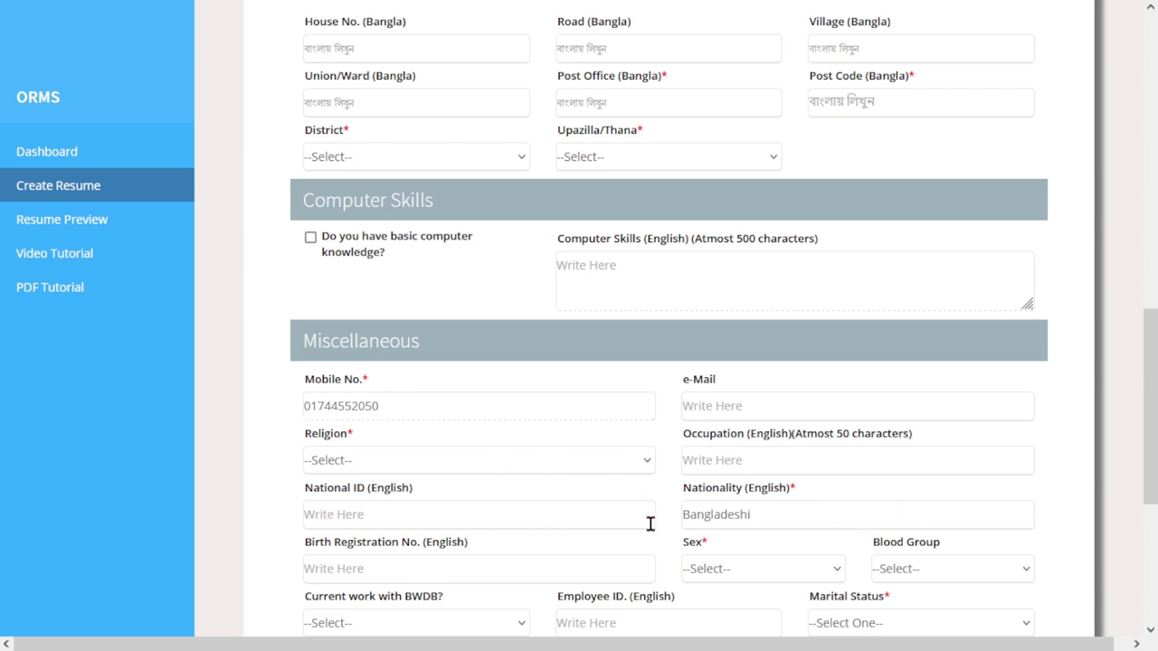
scroll(633, 525, "down", 1)
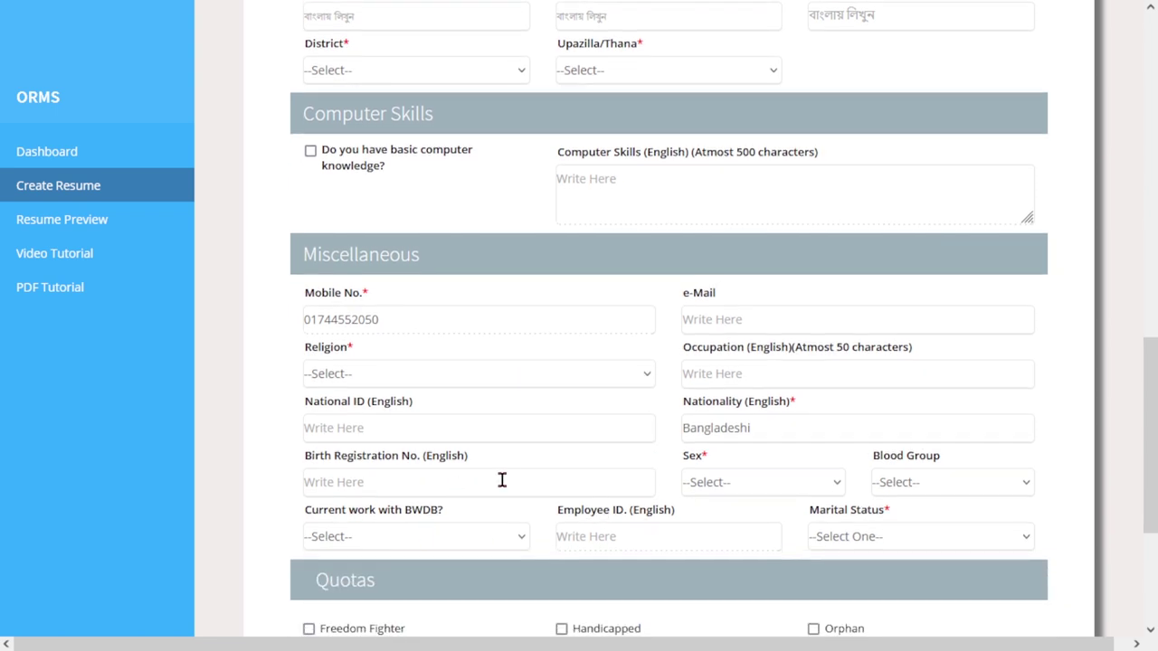
left_click(503, 542)
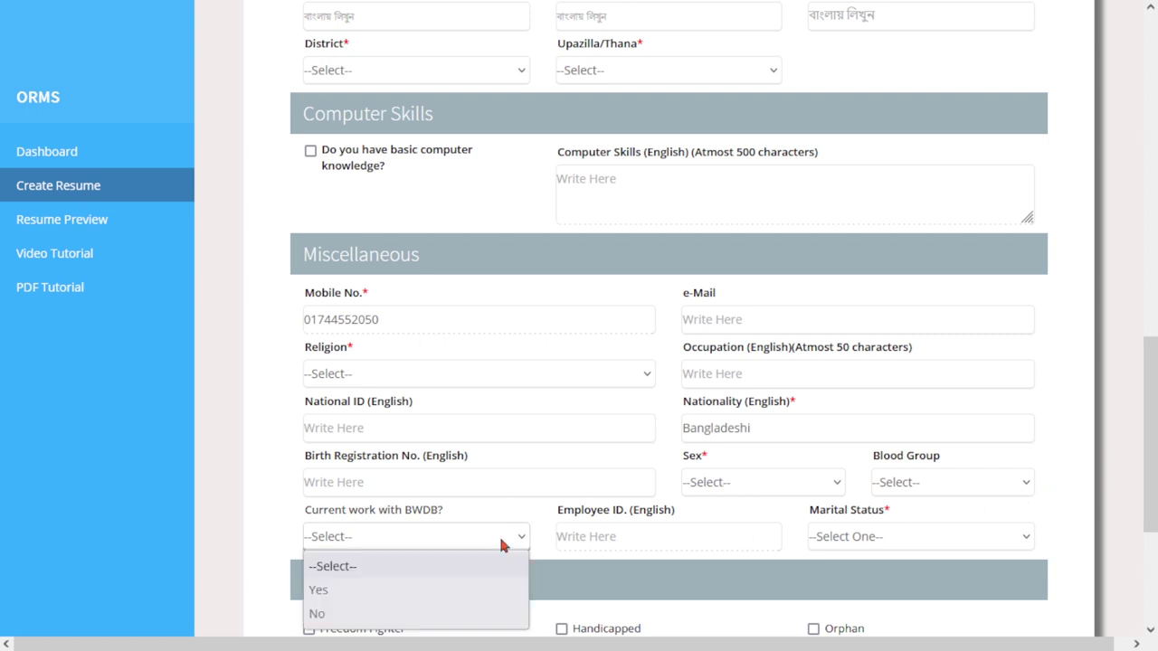
left_click(268, 532)
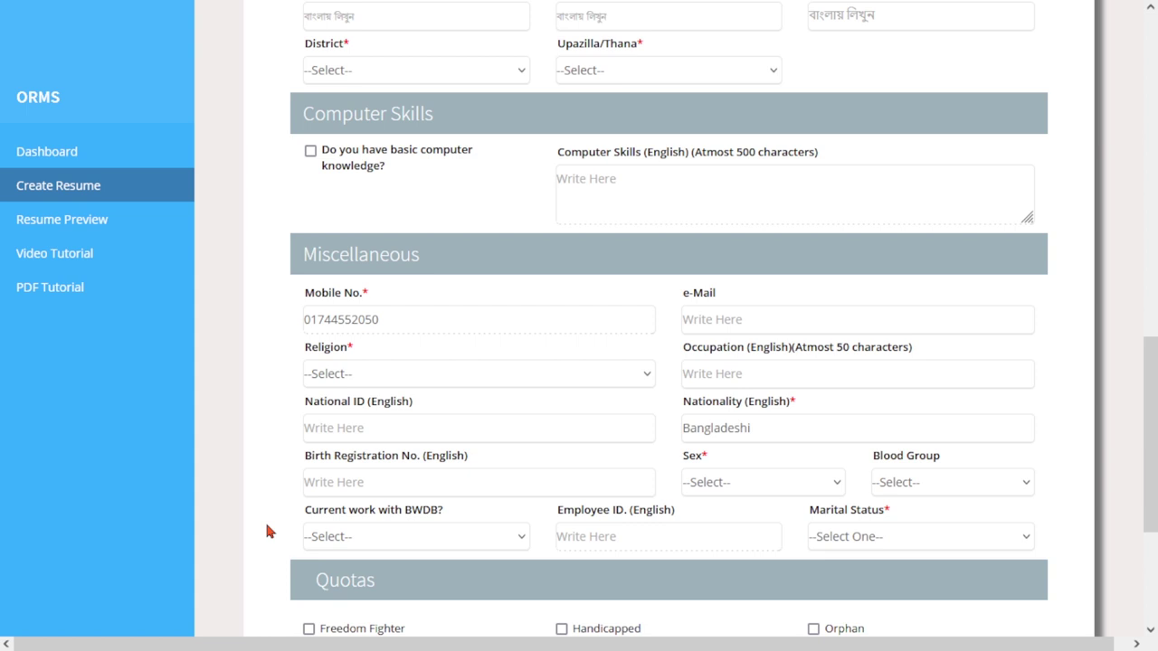
Examine the quota choices and the photo and signature upload requirements, and recheck the personal details and address sections
scroll(495, 504, "down", 1)
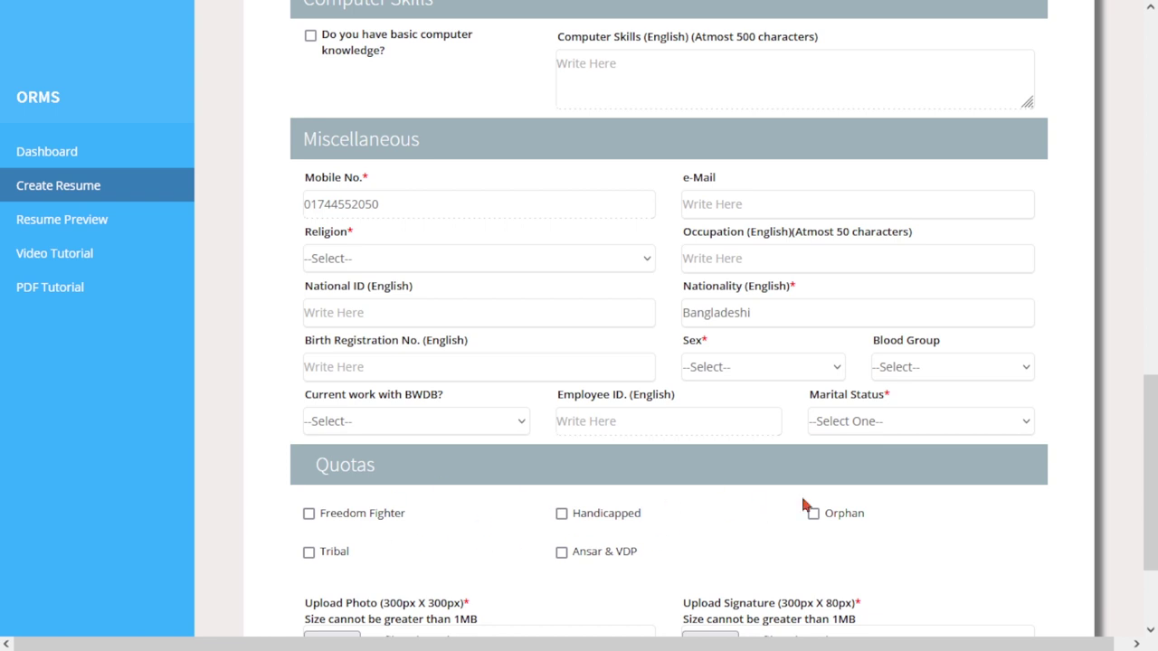
scroll(543, 532, "down", 2)
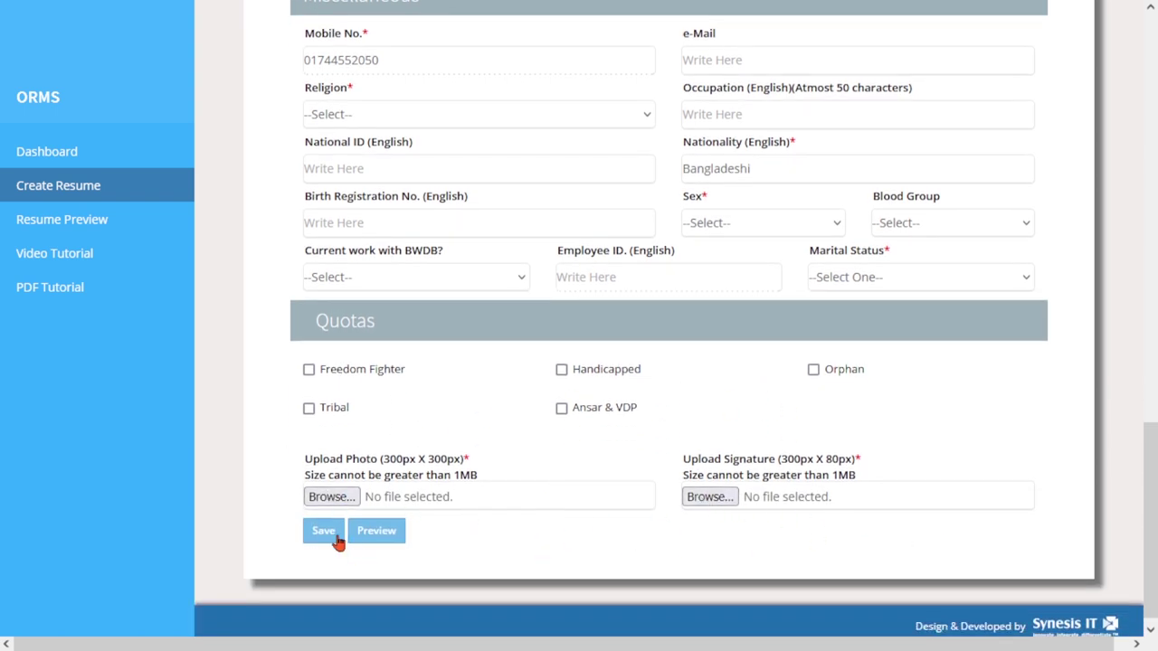
left_click(403, 541)
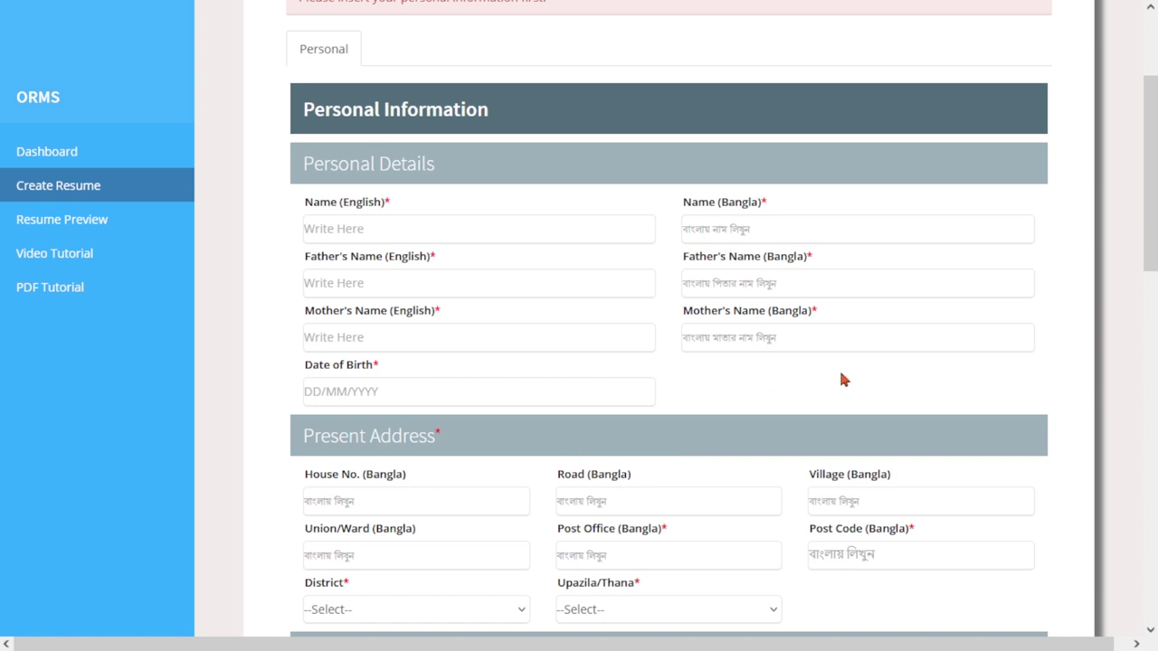
scroll(790, 388, "down", 2)
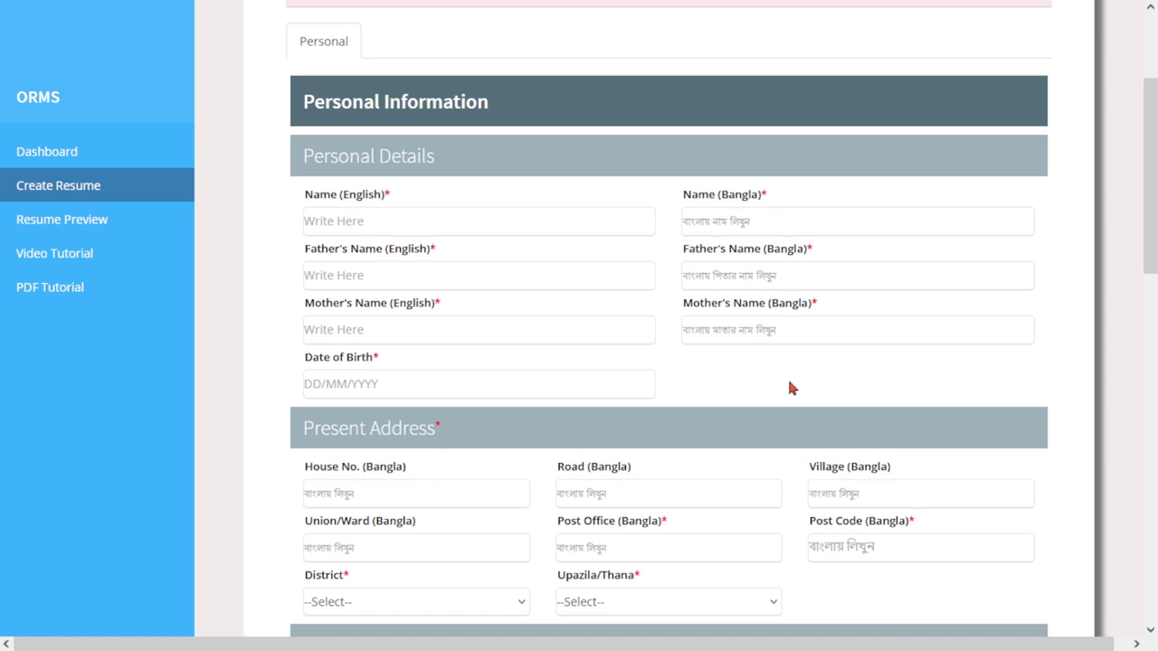
scroll(868, 394, "down", 2)
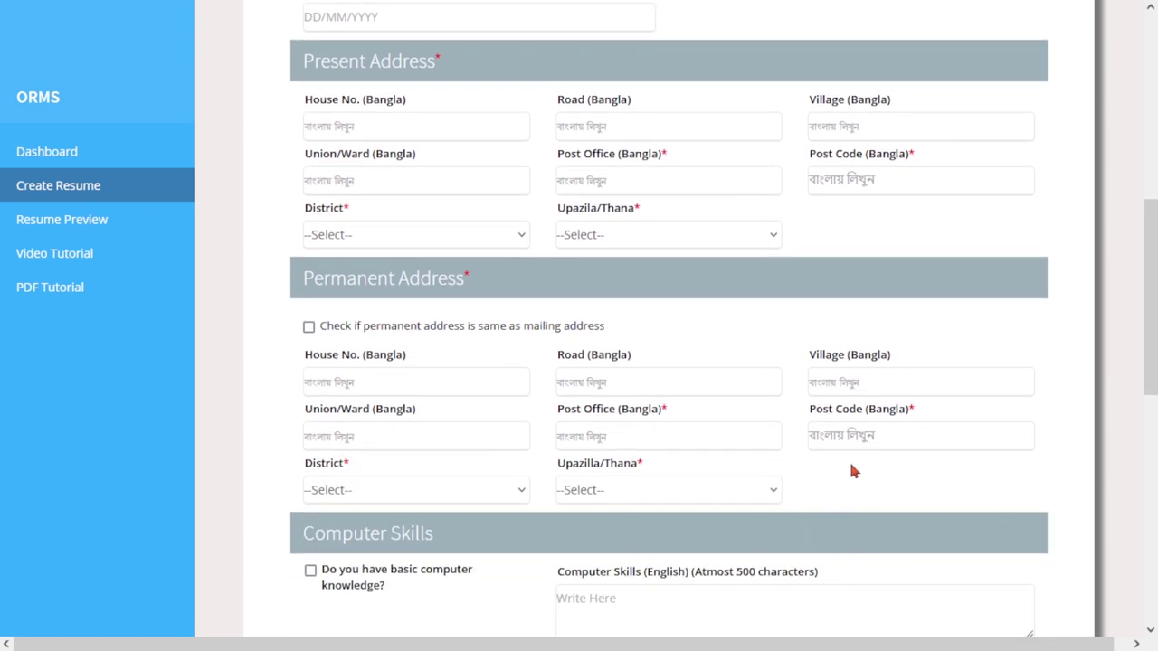
scroll(856, 465, "down", 3)
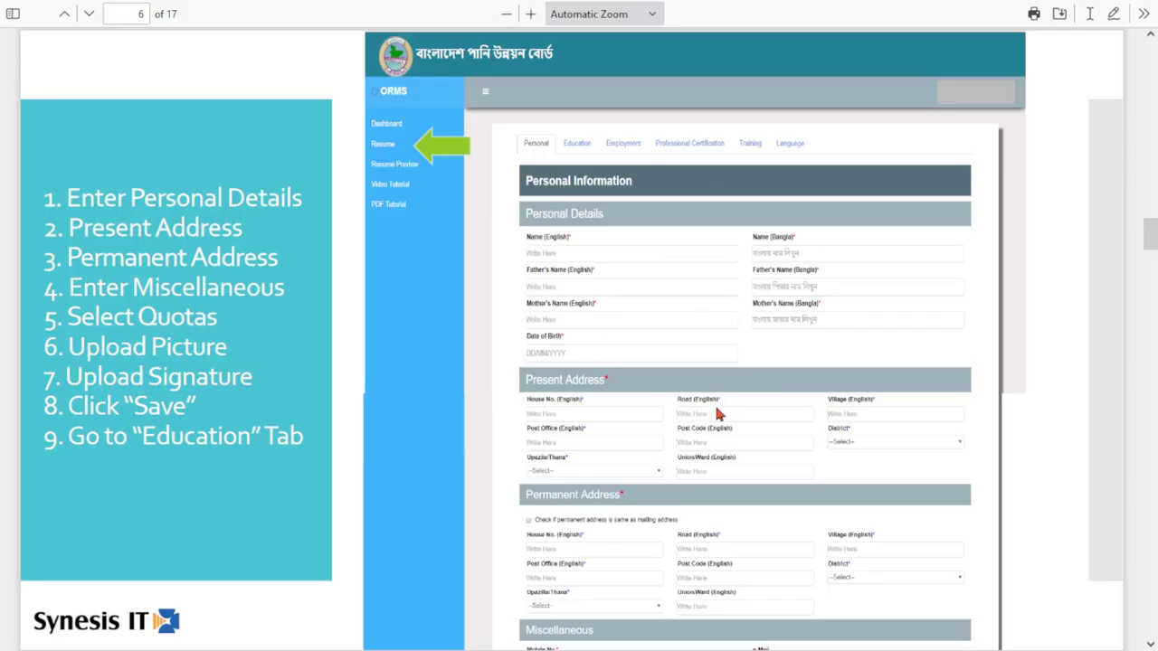
Read the PDF tutorial's instructions on pages 6 and 7 for entering personal and educational information
scroll(741, 377, "down", 3)
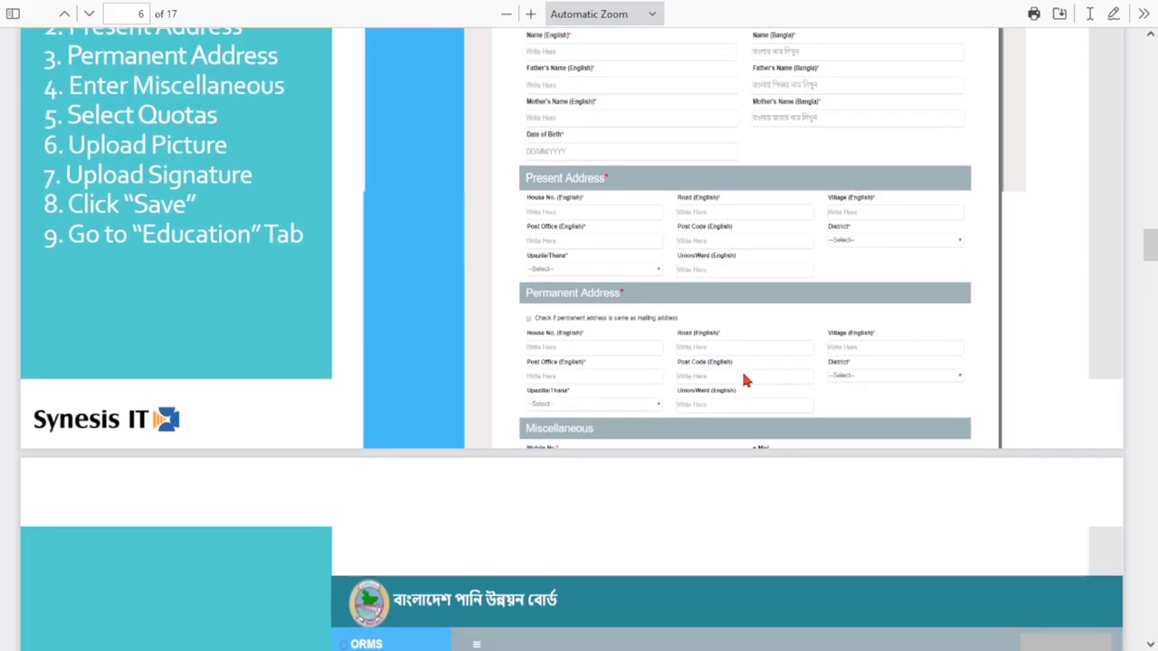
scroll(743, 378, "down", 2)
scroll(744, 378, "up", 3)
scroll(744, 378, "down", 3)
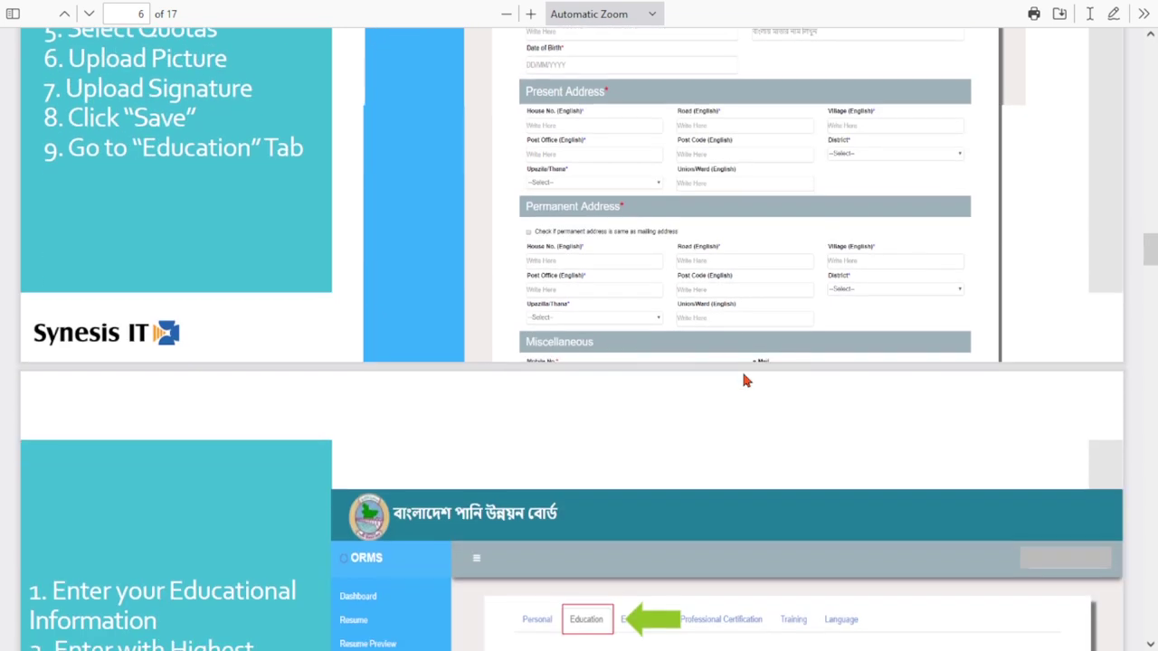
scroll(744, 381, "down", 4)
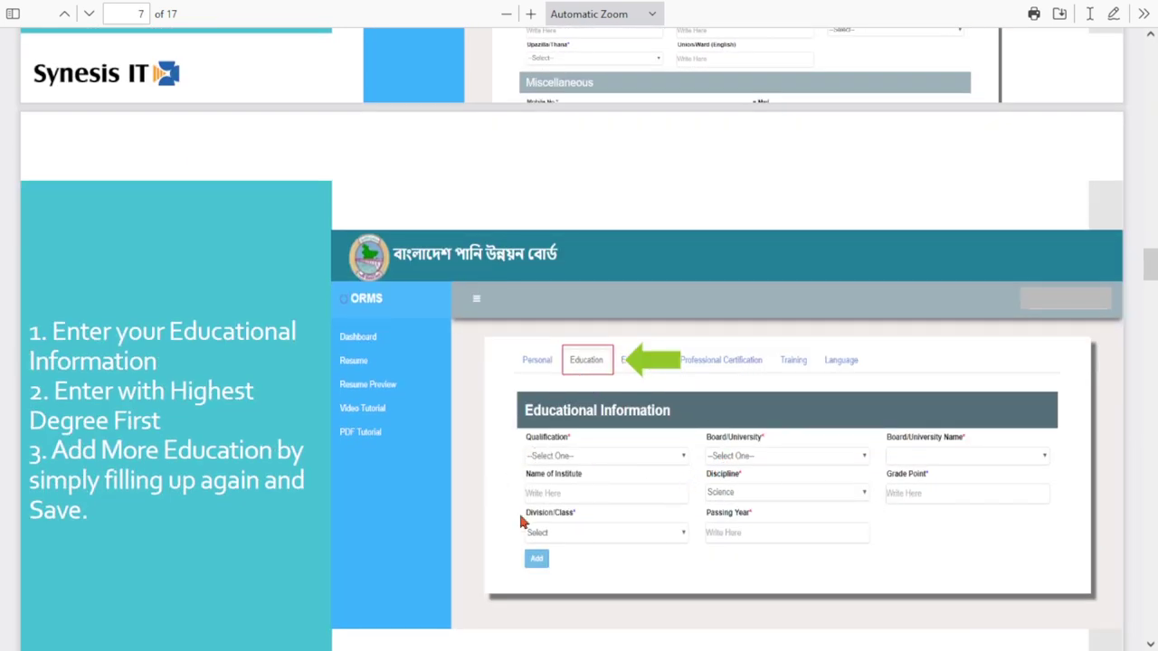
scroll(784, 481, "down", 2)
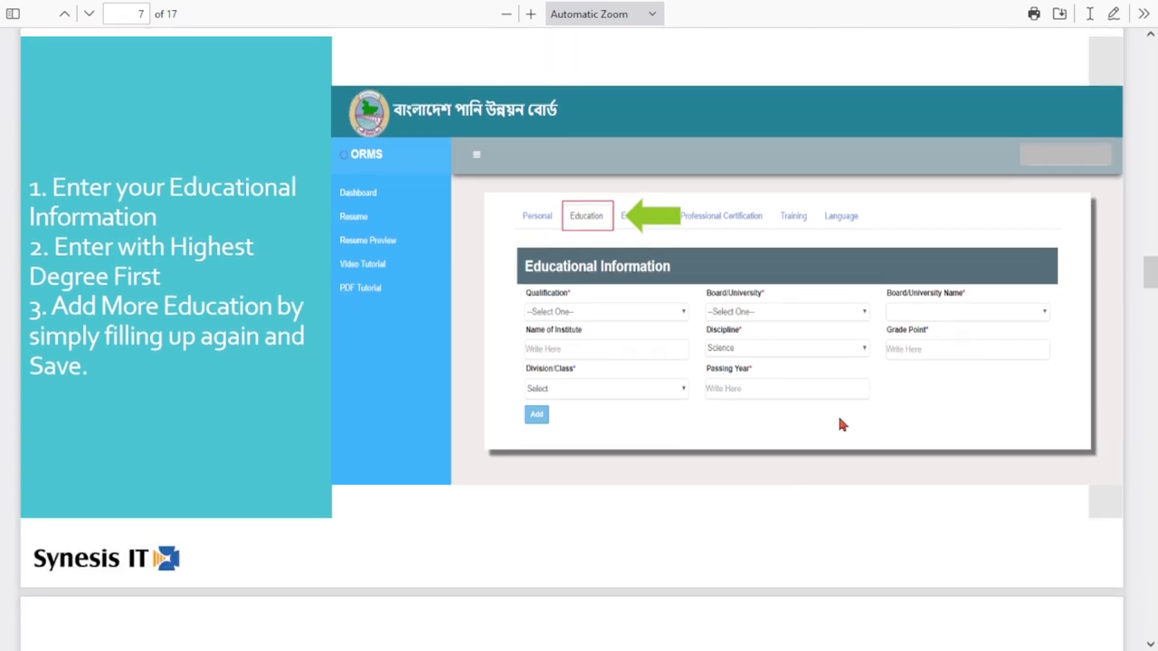
scroll(840, 422, "down", 3)
scroll(708, 219, "up", 1)
scroll(573, 265, "up", 2)
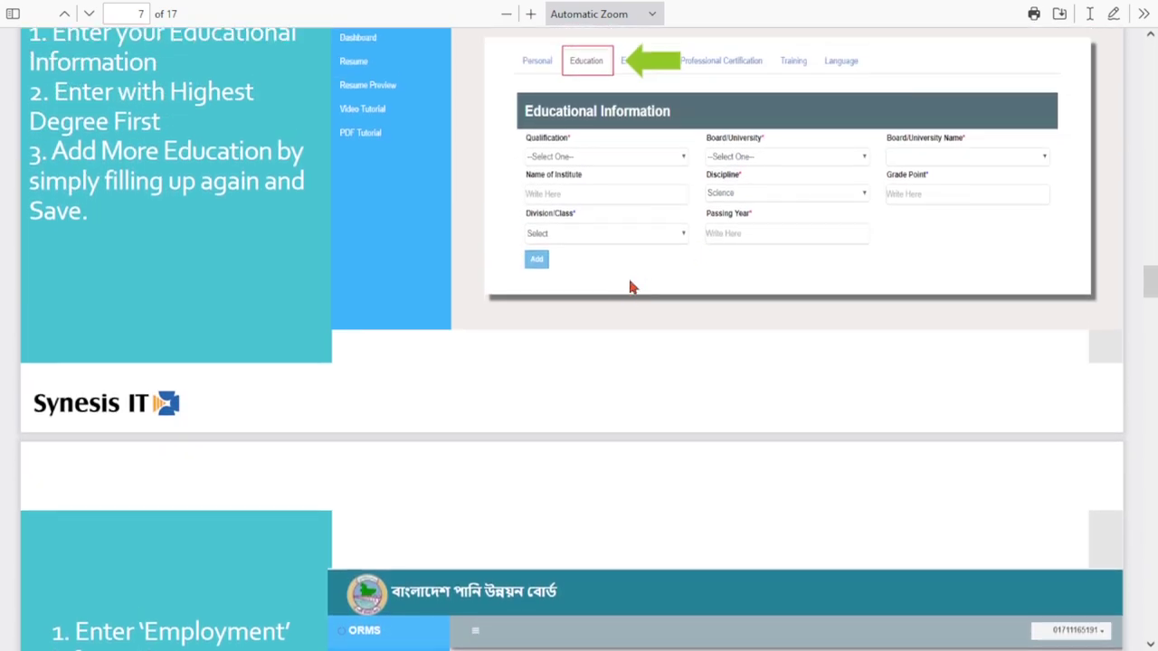
Read the PDF tutorial's pages 8 and 9 on entering employment history, professional certification, training and language information
scroll(628, 287, "down", 6)
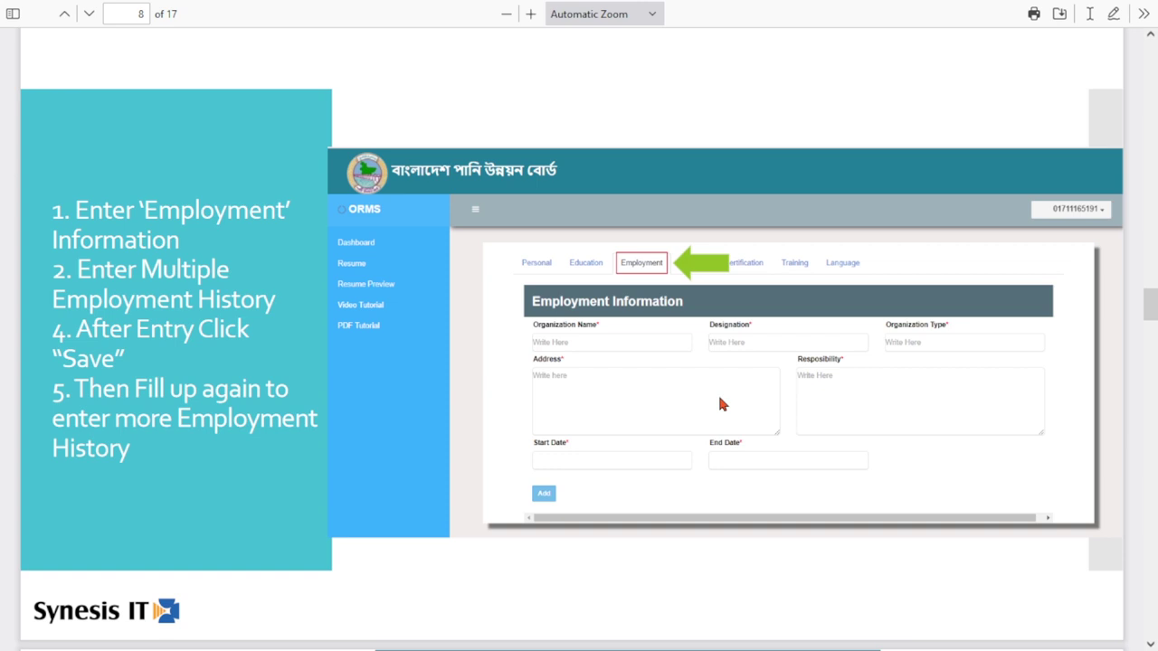
scroll(746, 396, "down", 5)
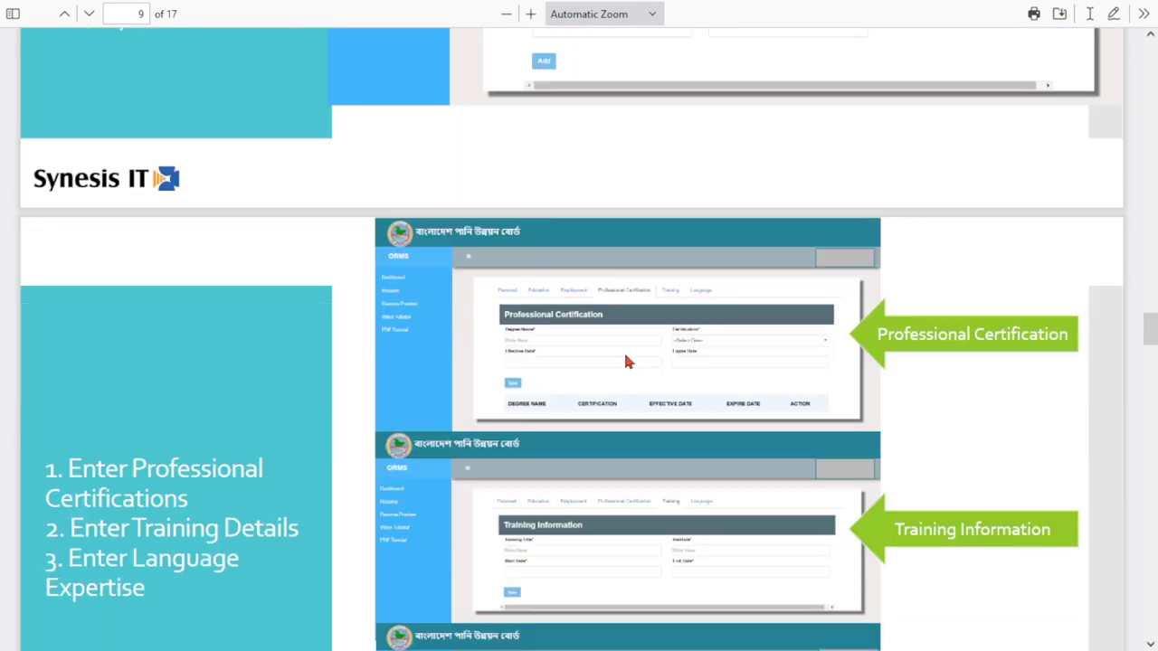
scroll(734, 376, "down", 2)
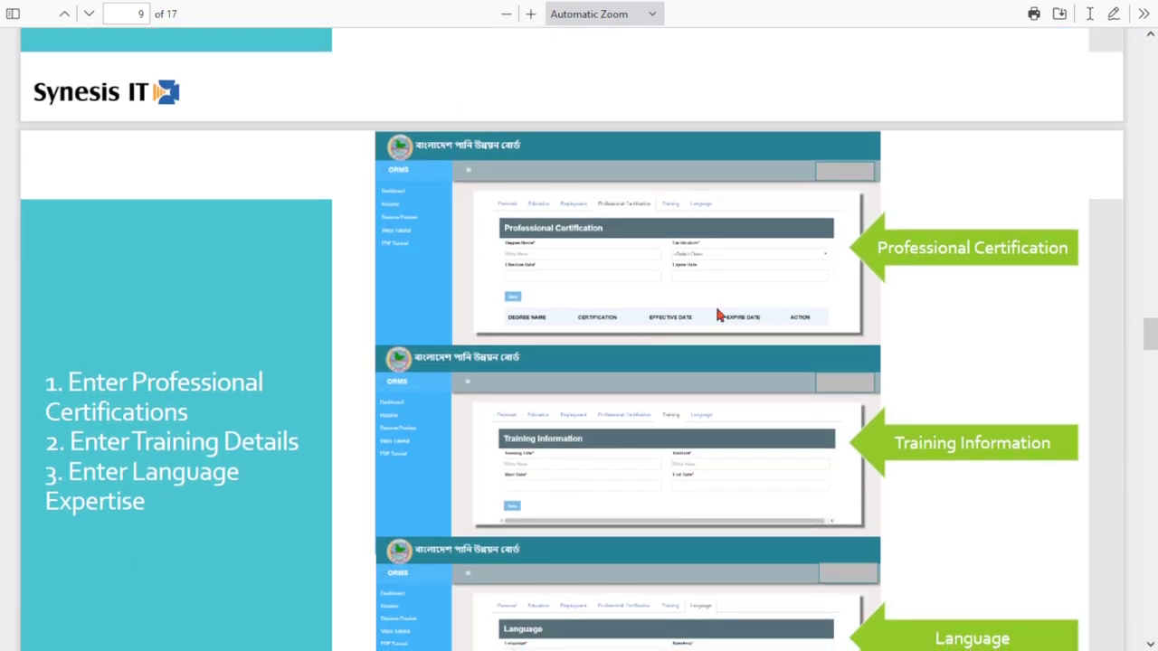
scroll(728, 297, "down", 2)
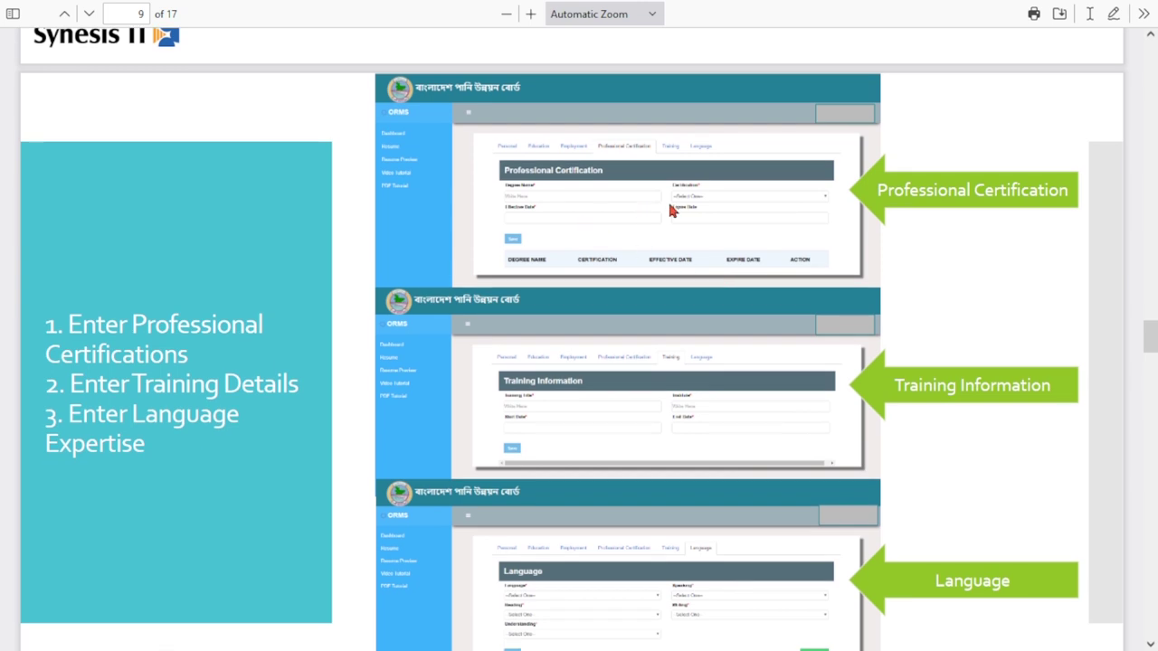
scroll(675, 208, "down", 1)
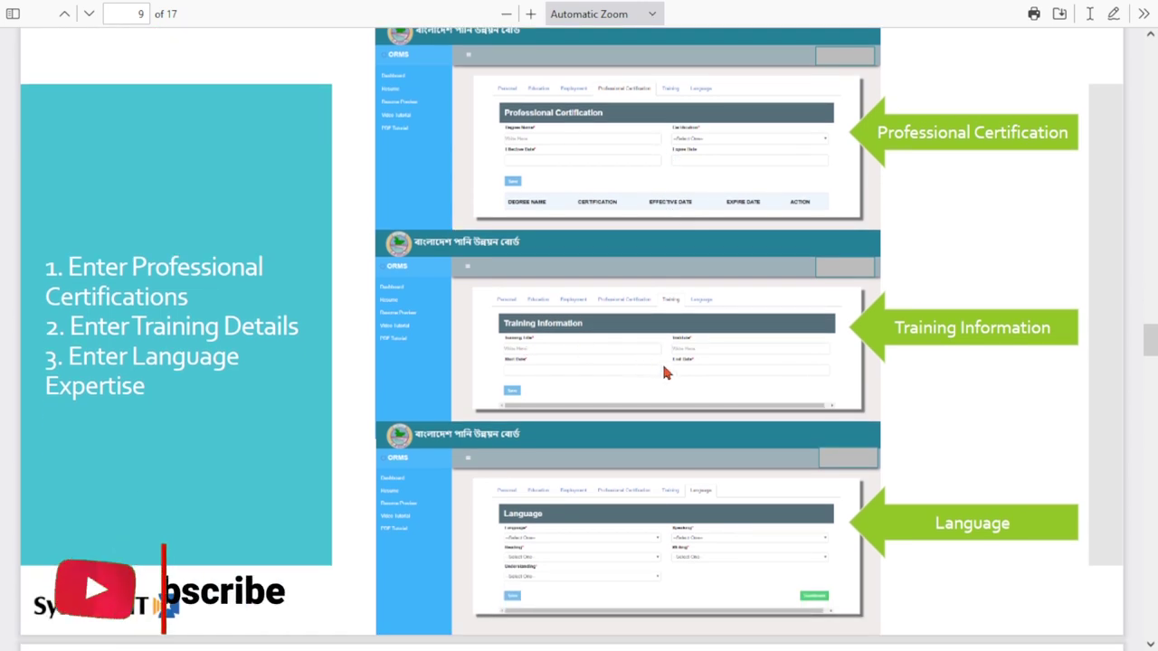
scroll(703, 354, "down", 1)
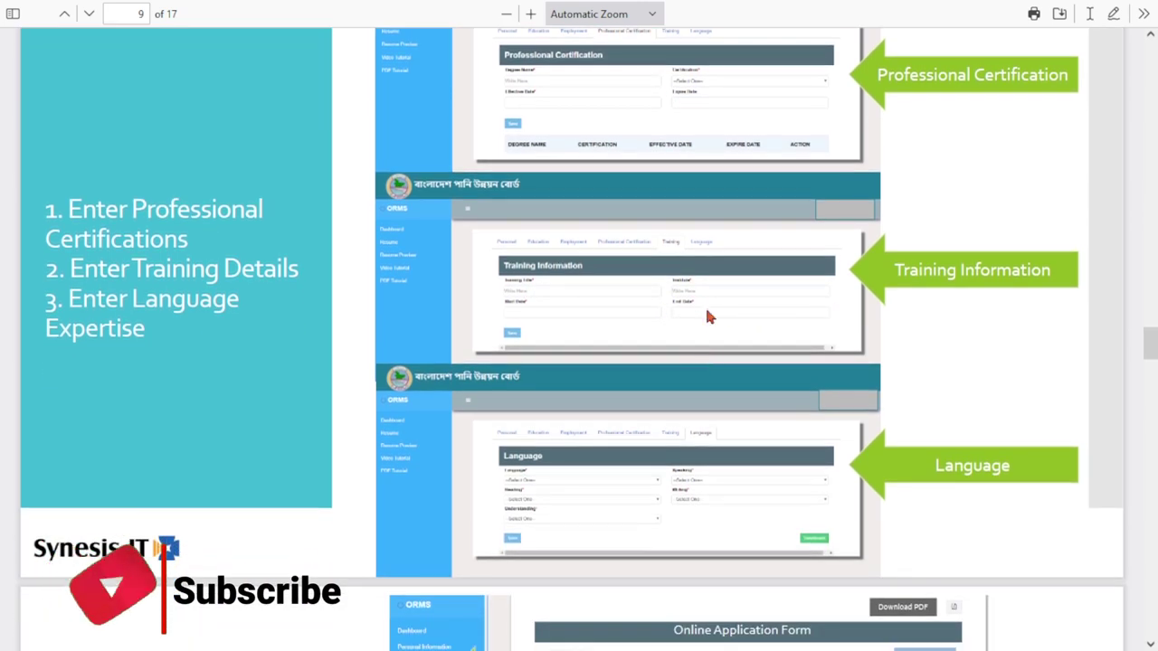
scroll(692, 299, "down", 2)
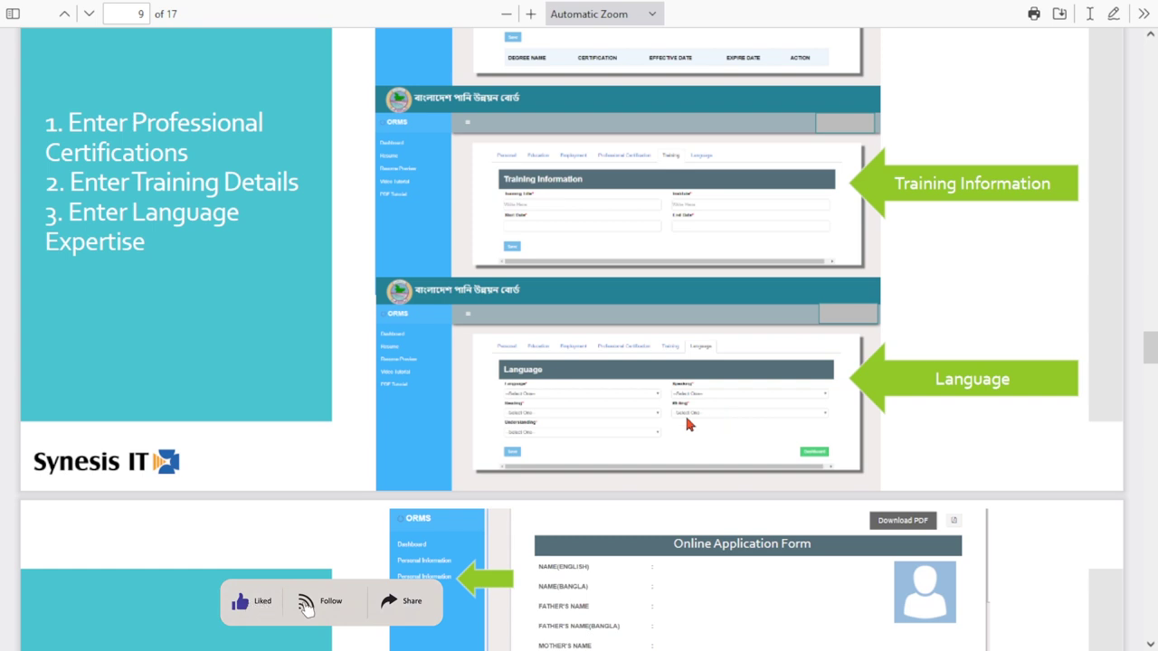
Read the PDF tutorial's language section on page 9 and page 10 on viewing the resume and downloading it as a PDF
scroll(688, 389, "down", 2)
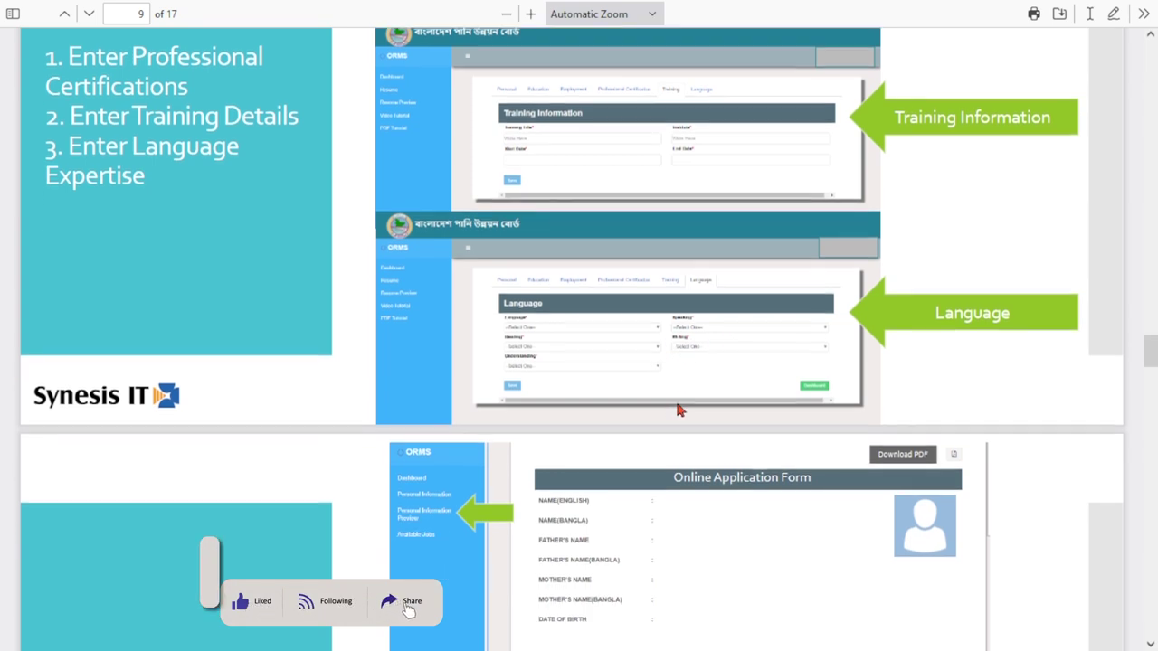
scroll(701, 360, "down", 2)
scroll(680, 271, "down", 4)
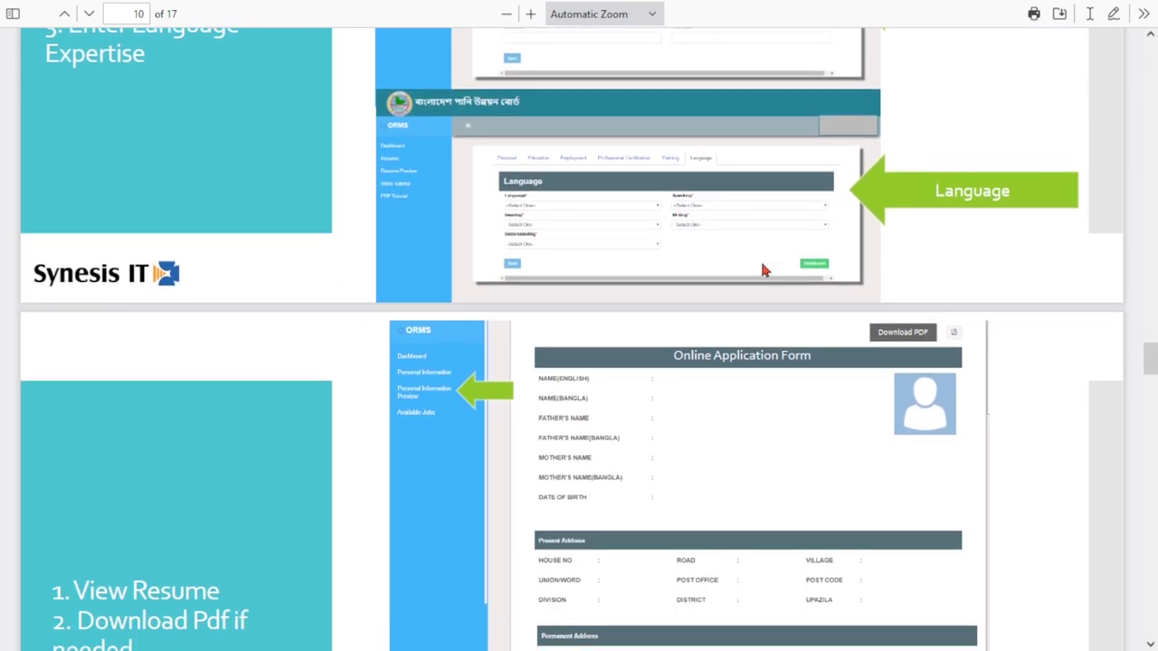
scroll(782, 450, "up", 2)
scroll(772, 408, "down", 3)
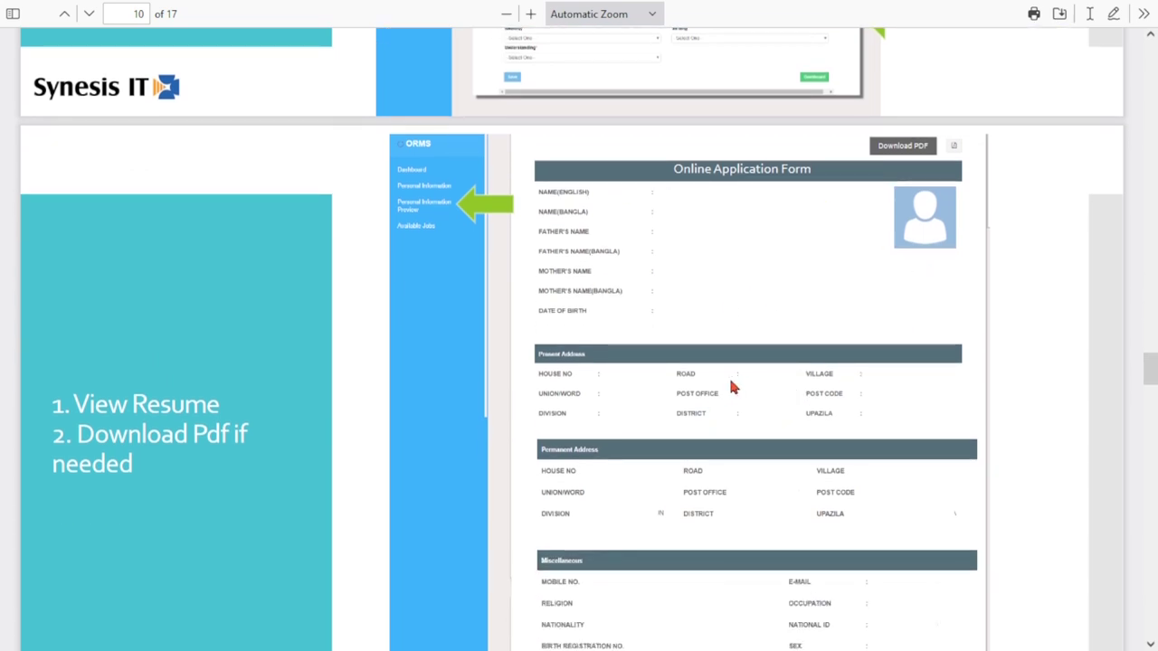
scroll(733, 388, "down", 10)
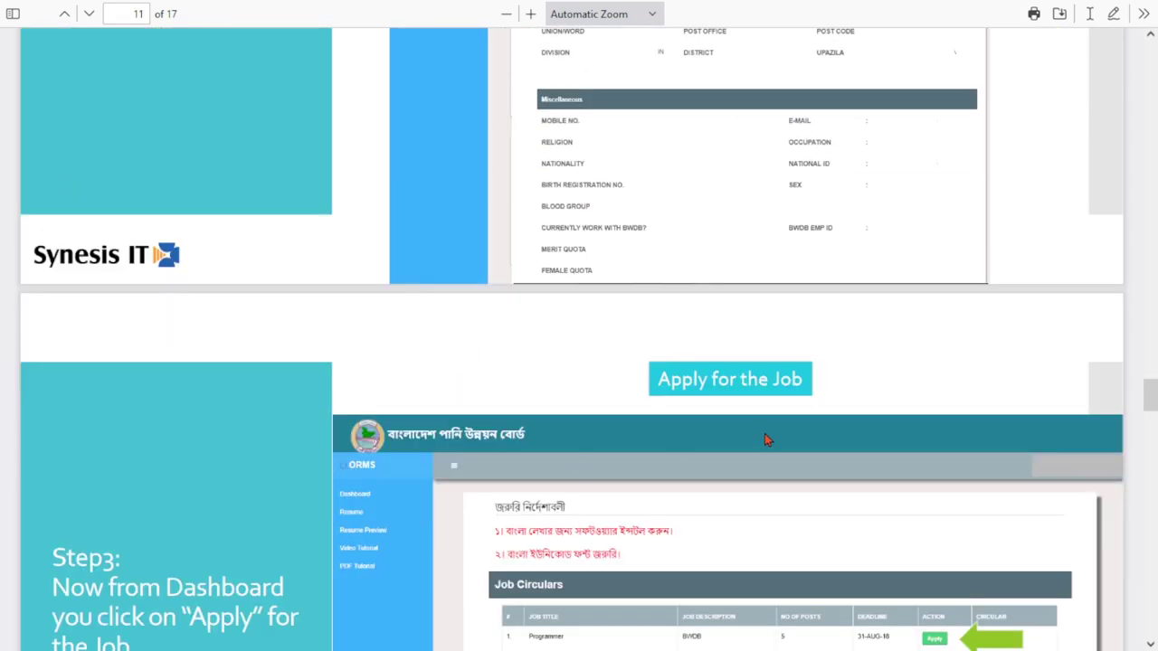
Read the PDF tutorial's page 11 on applying for a job from the dashboard and the online card payment instructions on page 12
scroll(825, 398, "down", 3)
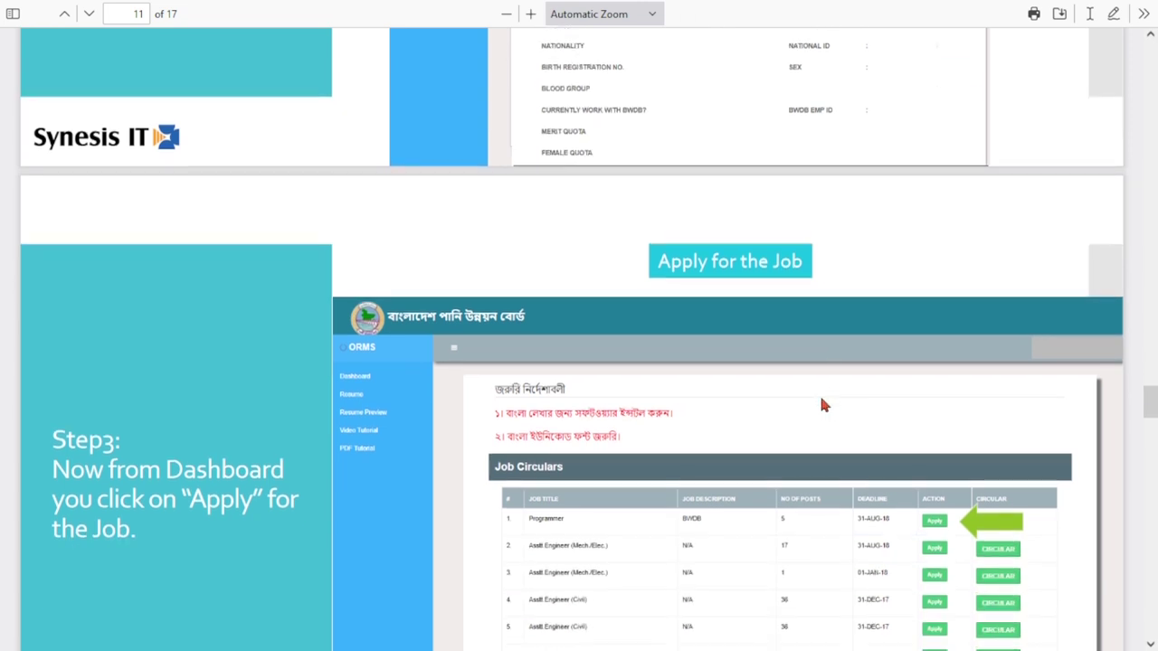
scroll(821, 399, "down", 4)
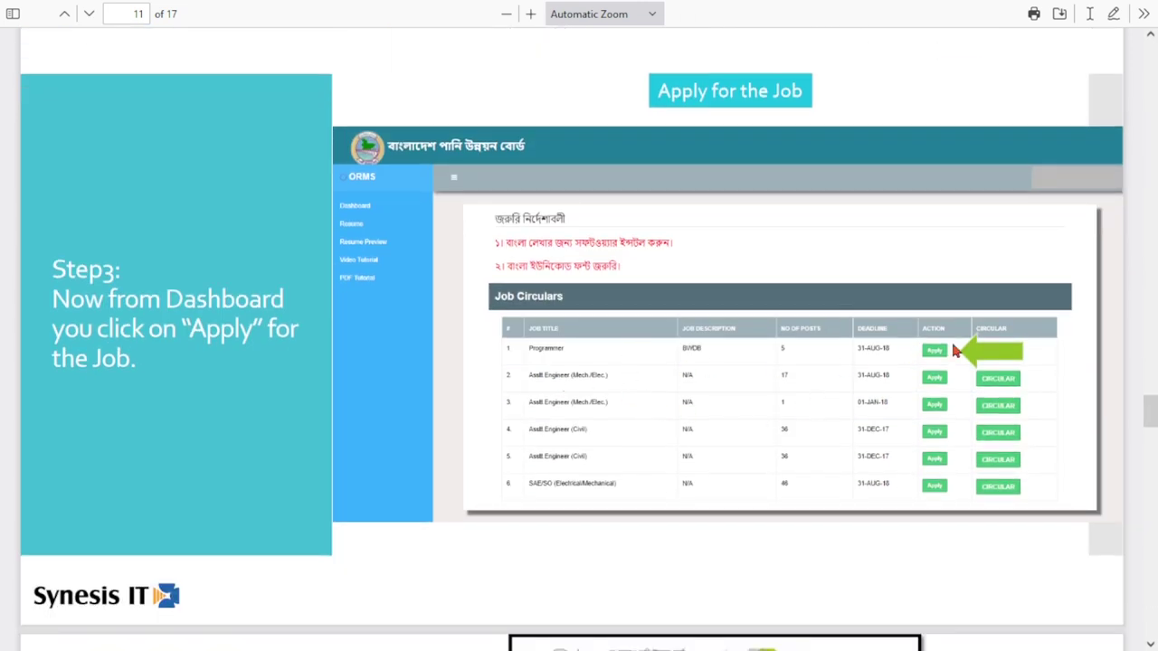
scroll(650, 388, "up", 5, "ctrl")
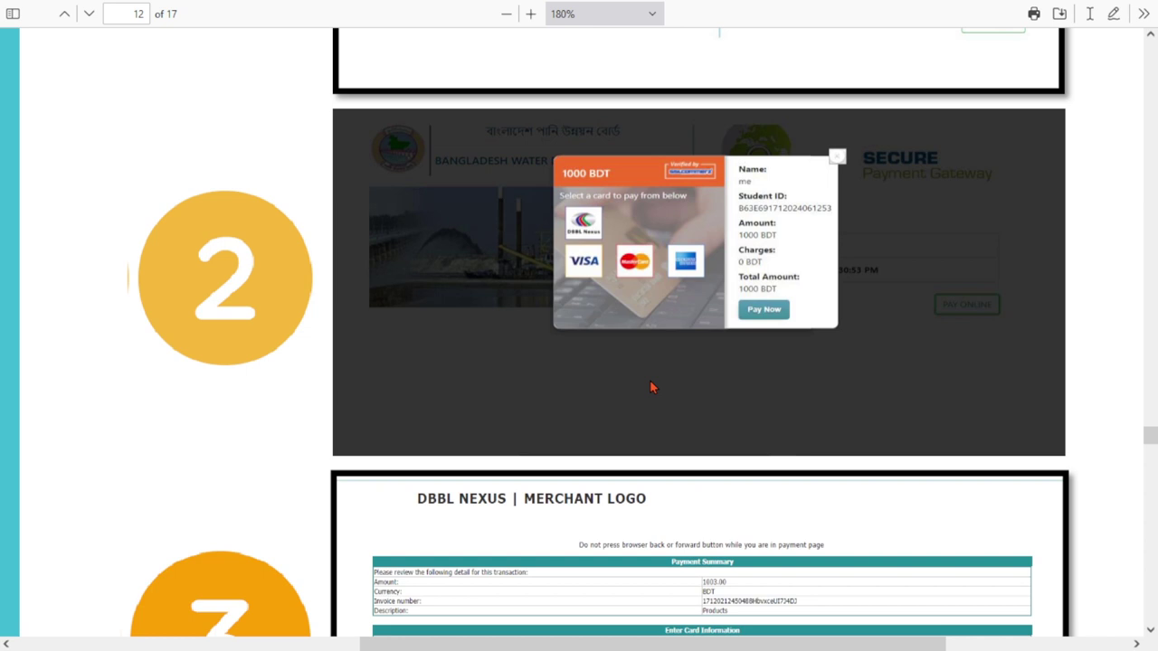